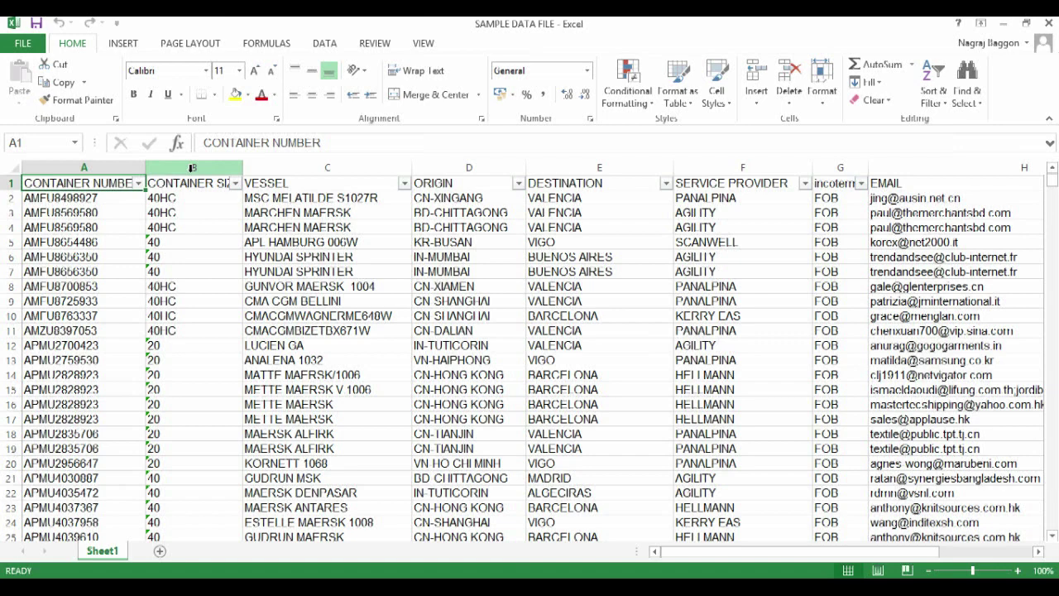
# - Insert three blank columns before the container sizes column
pyautogui.click(191, 168)
pyautogui.rightClick(192, 170)
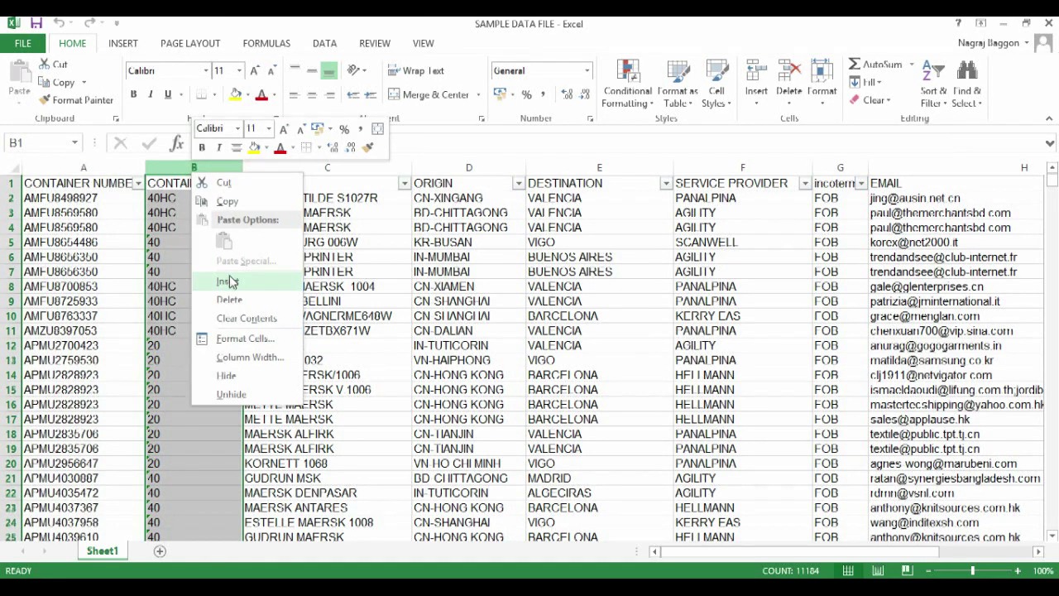
pyautogui.click(229, 281)
pyautogui.rightClick(221, 170)
pyautogui.click(240, 276)
pyautogui.rightClick(207, 169)
pyautogui.click(224, 274)
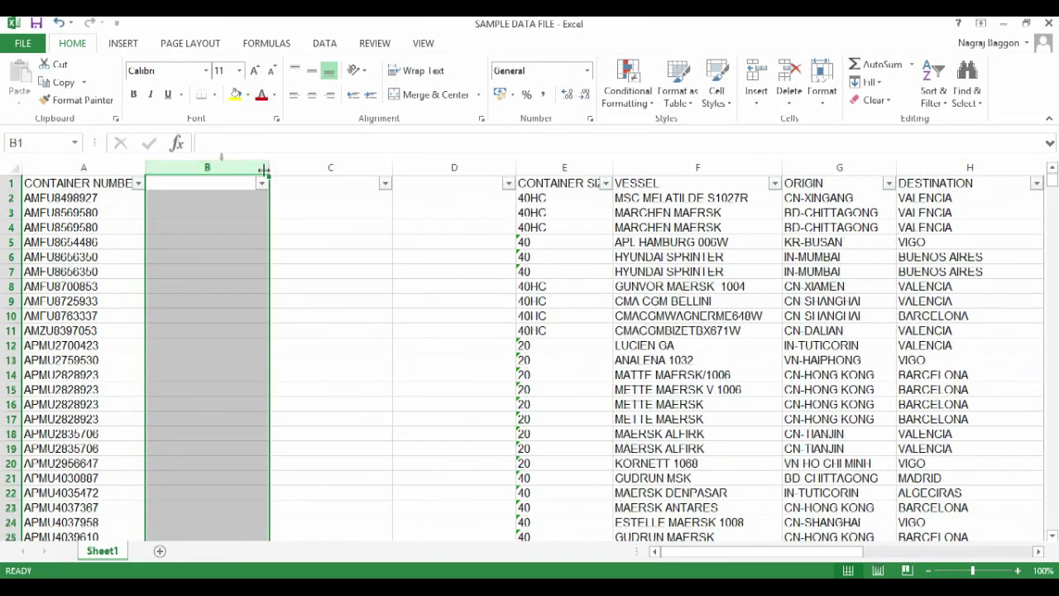
# - Head B1:D1 with ALPHABET PORTION, NUMERIC PORTION and CONCATENATE
pyautogui.click(227, 183)
pyautogui.write('ALPHABET PORTION')
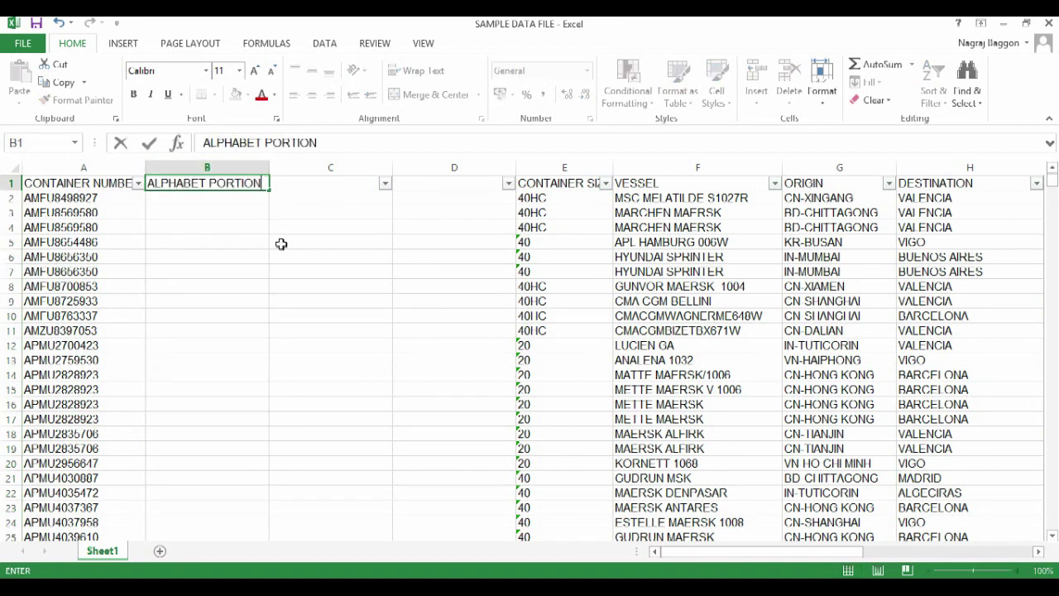
pyautogui.press('Tab')
pyautogui.write('NUMERIC PORTION')
pyautogui.press('Return')
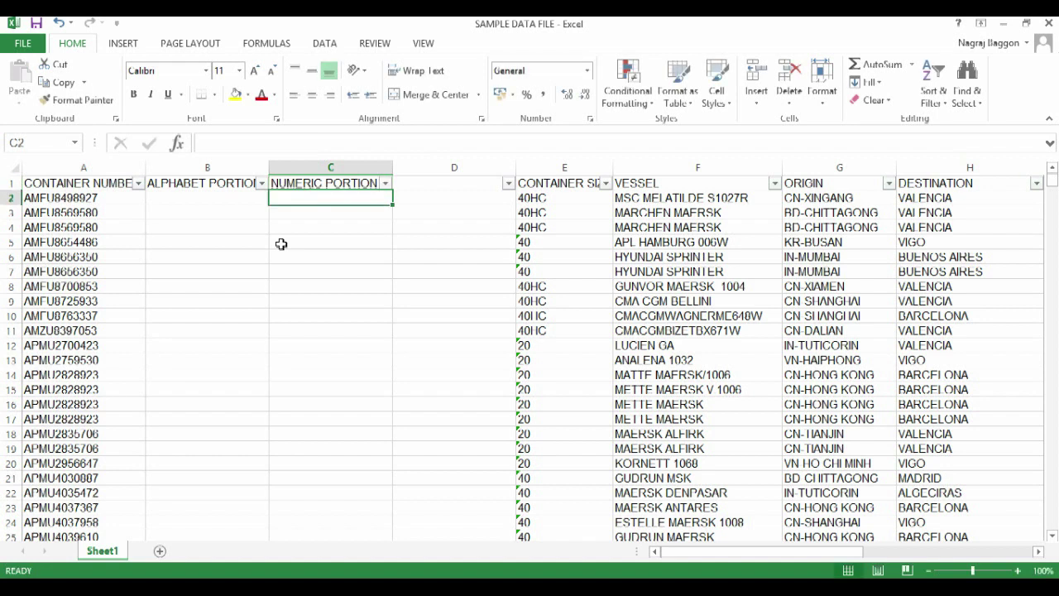
pyautogui.press('Up')
pyautogui.press('Right')
pyautogui.write('CONCATENATE')
pyautogui.press('Return')
pyautogui.press('Left')
pyautogui.press('Left')
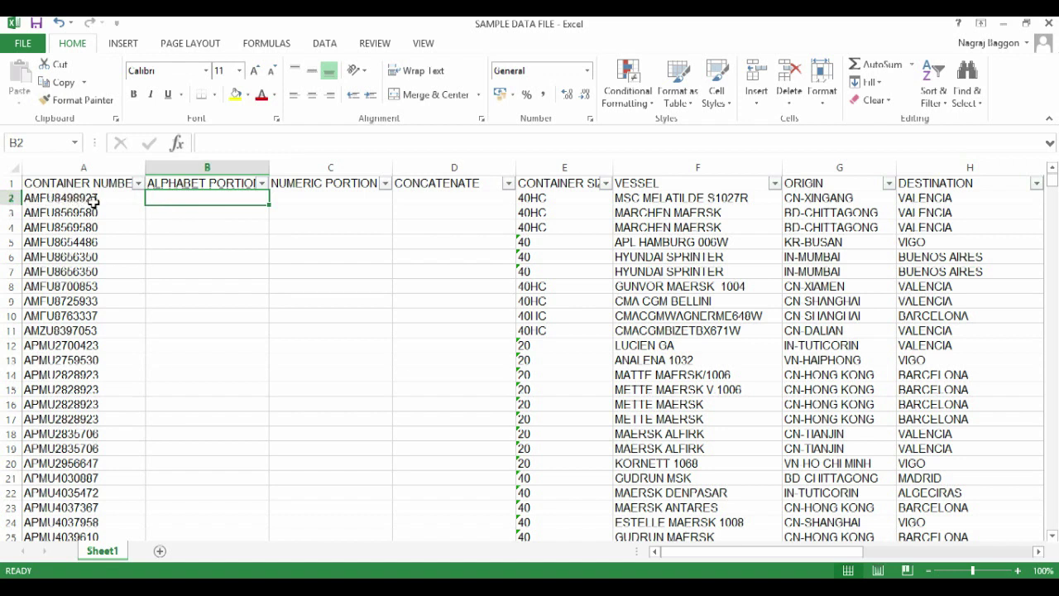
# - Inspect container number A2 to count its leading letters, leaving it unchanged
pyautogui.click(40, 197)
pyautogui.click(208, 142)
pyautogui.press('Right')
pyautogui.press('Right')
pyautogui.press('Right')
pyautogui.press('Right')
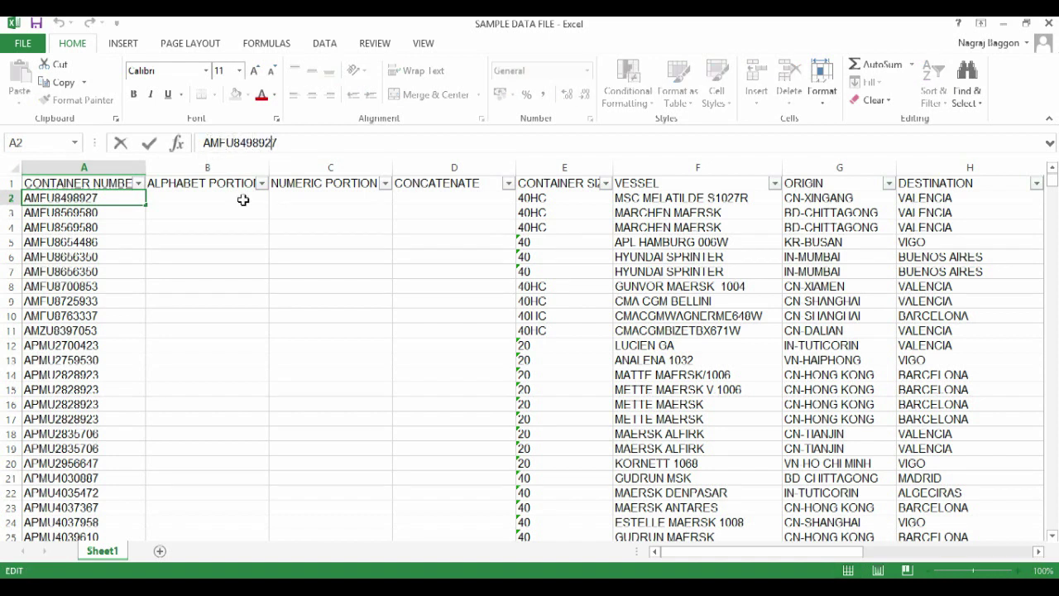
pyautogui.press('Escape')
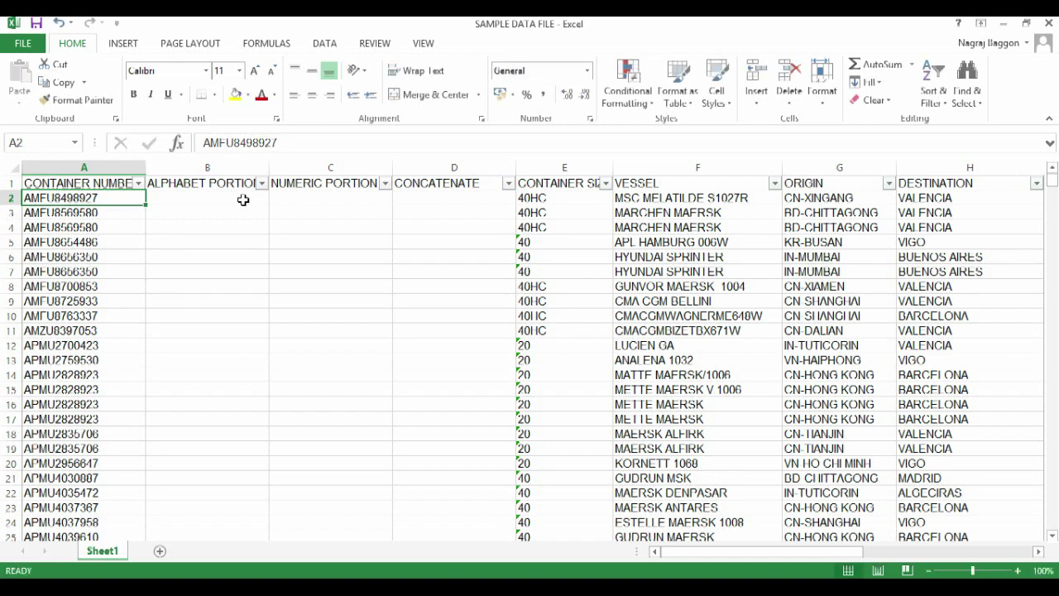
# - Enter =LEFT(A2,4) in B2 and fill it down column B
pyautogui.click(243, 200)
pyautogui.write('=')
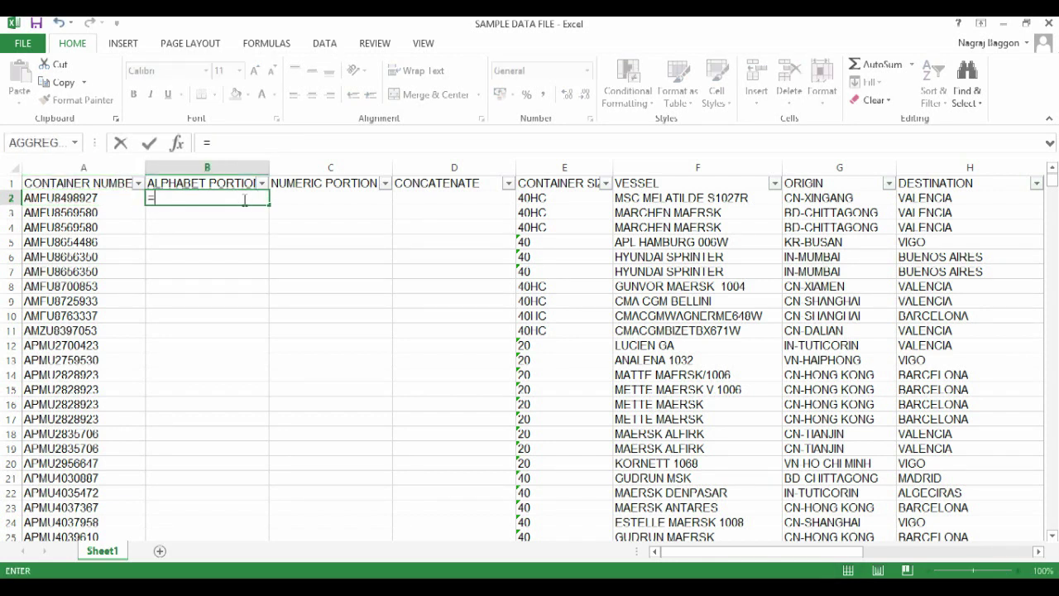
pyautogui.write('LEFT(')
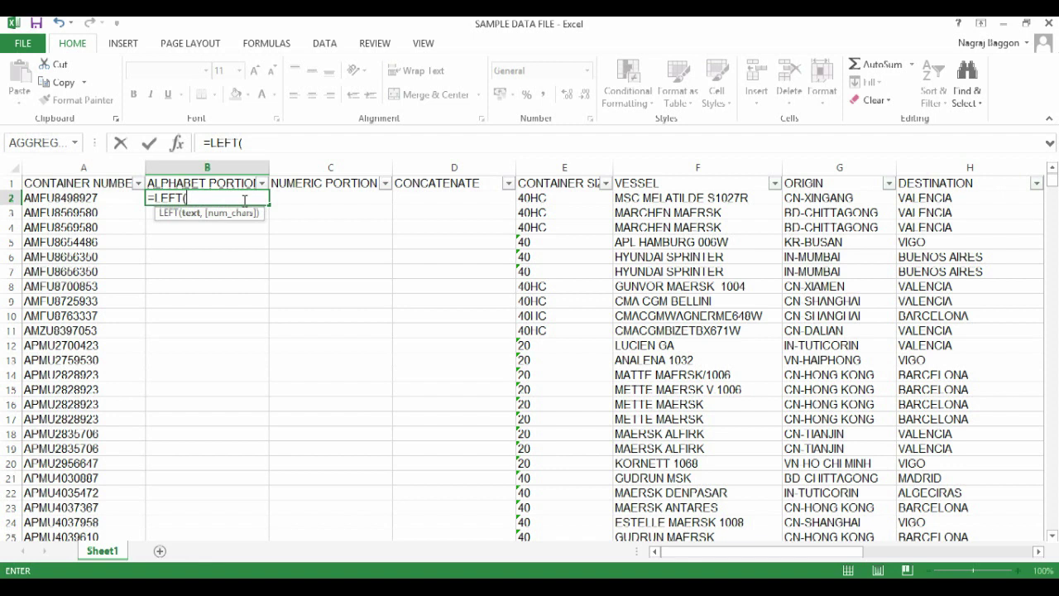
pyautogui.press('Left')
pyautogui.write(',')
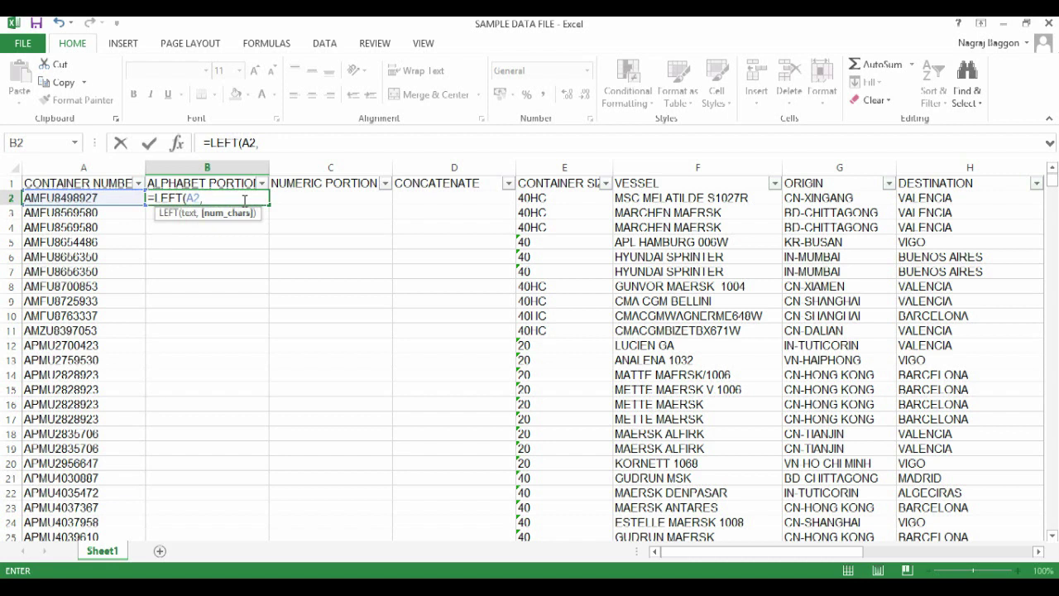
pyautogui.write('4')
pyautogui.press('Return')
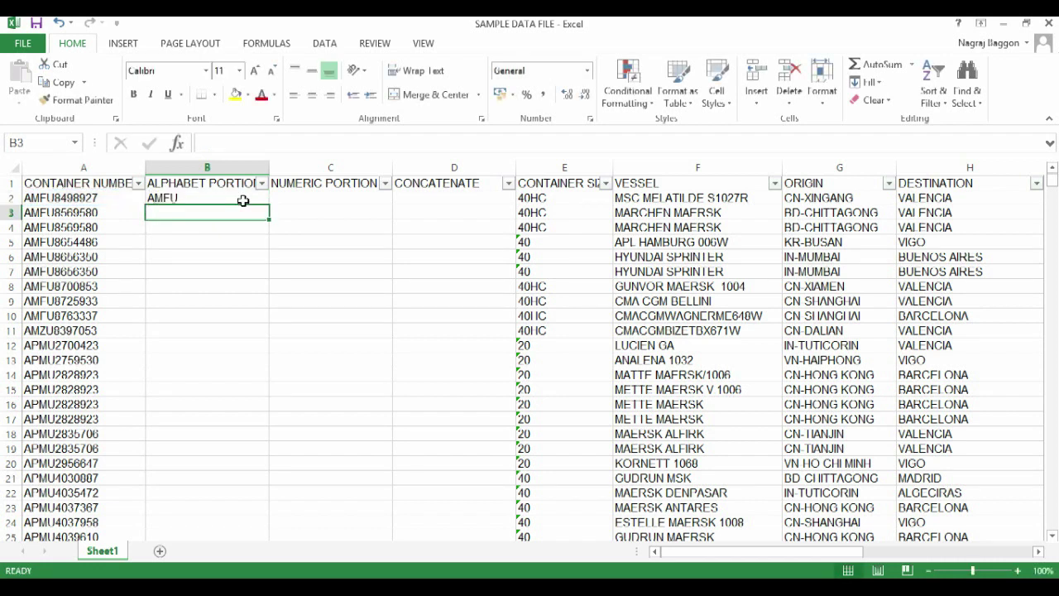
pyautogui.click(242, 200)
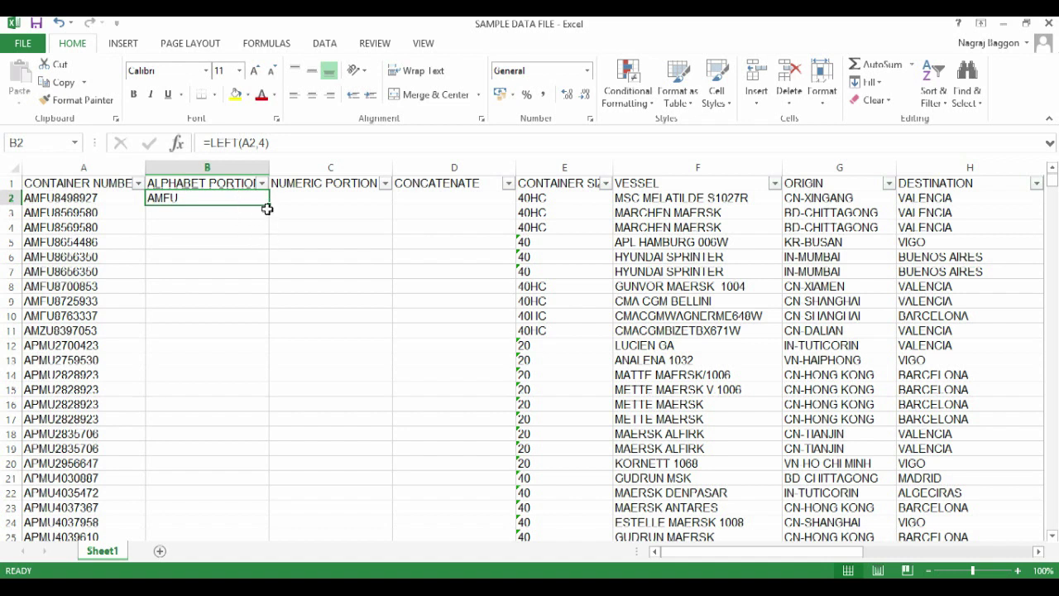
pyautogui.doubleClick(268, 205)
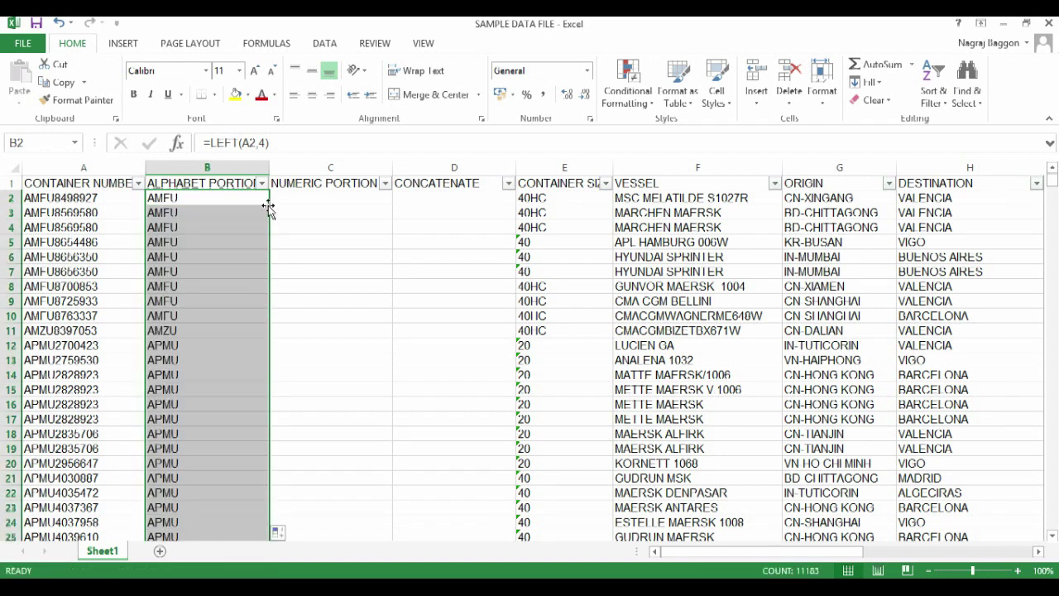
# - Enter =RIGHT(A2,7) in C2 and fill it down column C
pyautogui.click(314, 197)
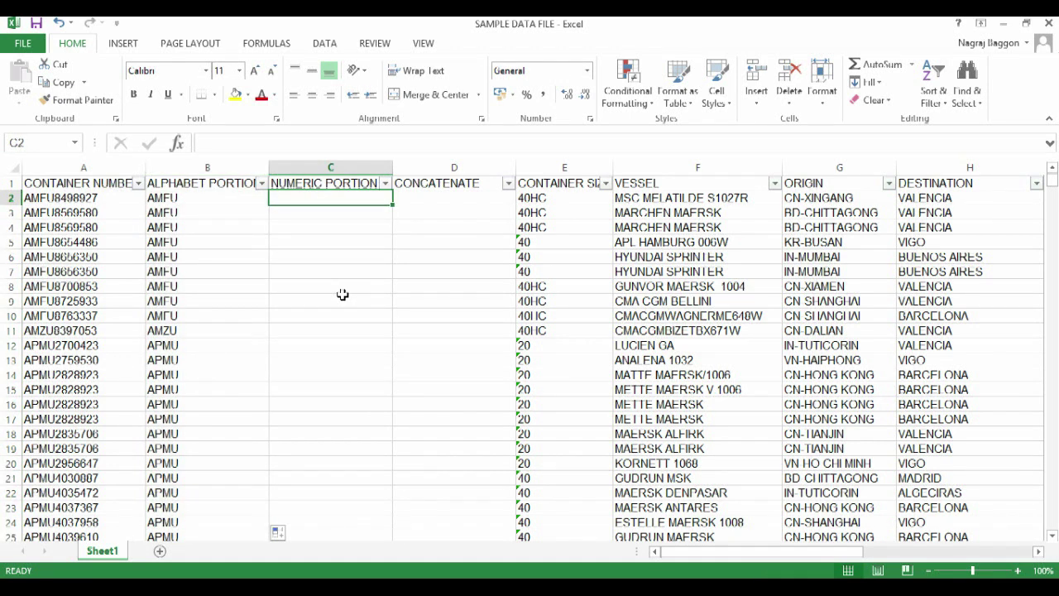
pyautogui.write('=R')
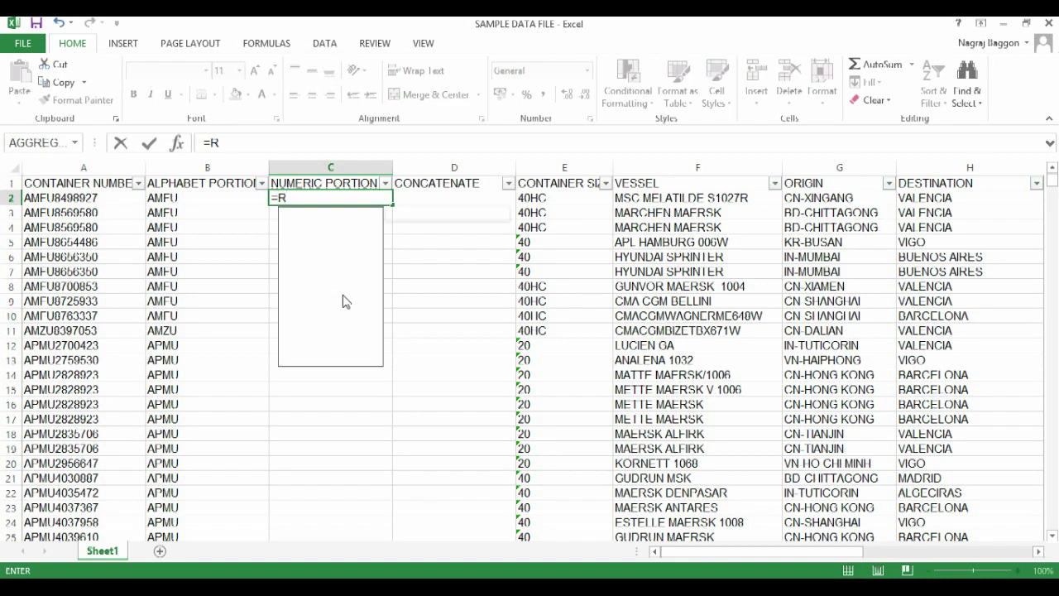
pyautogui.write('IGHT(')
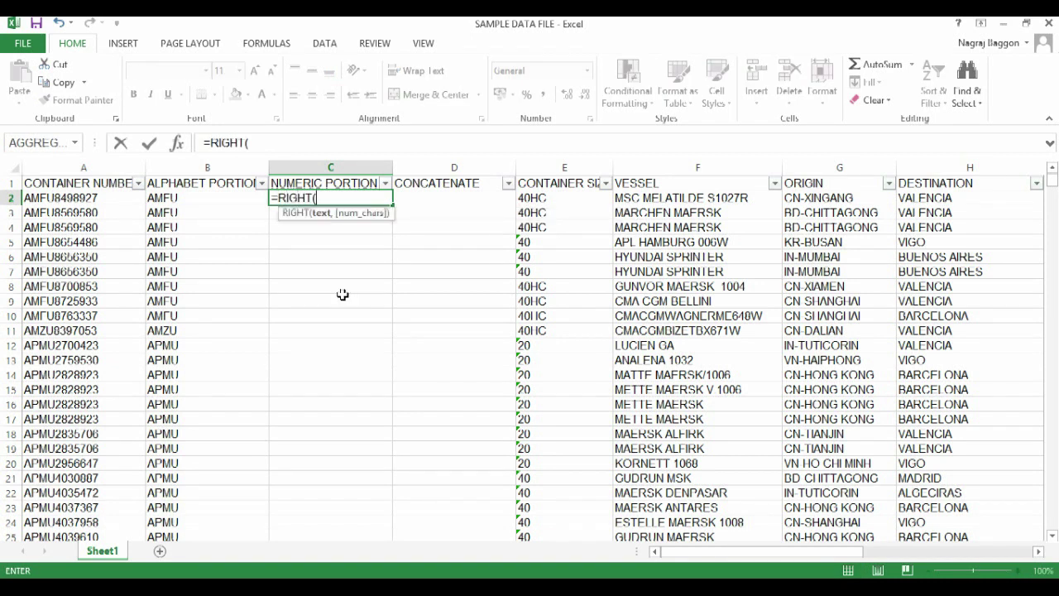
pyautogui.press('Left')
pyautogui.press('Left')
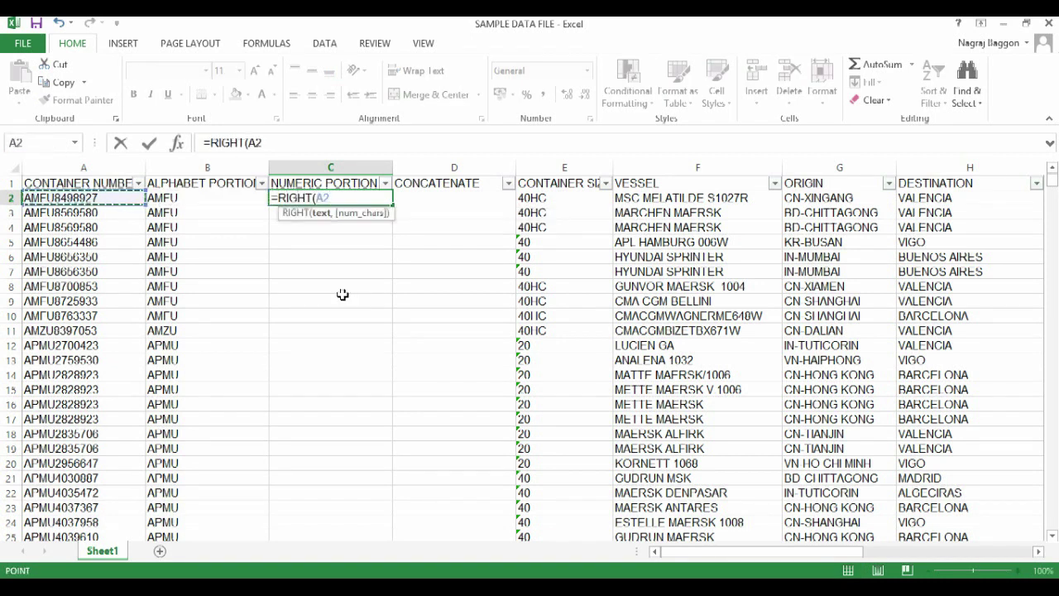
pyautogui.write(',7')
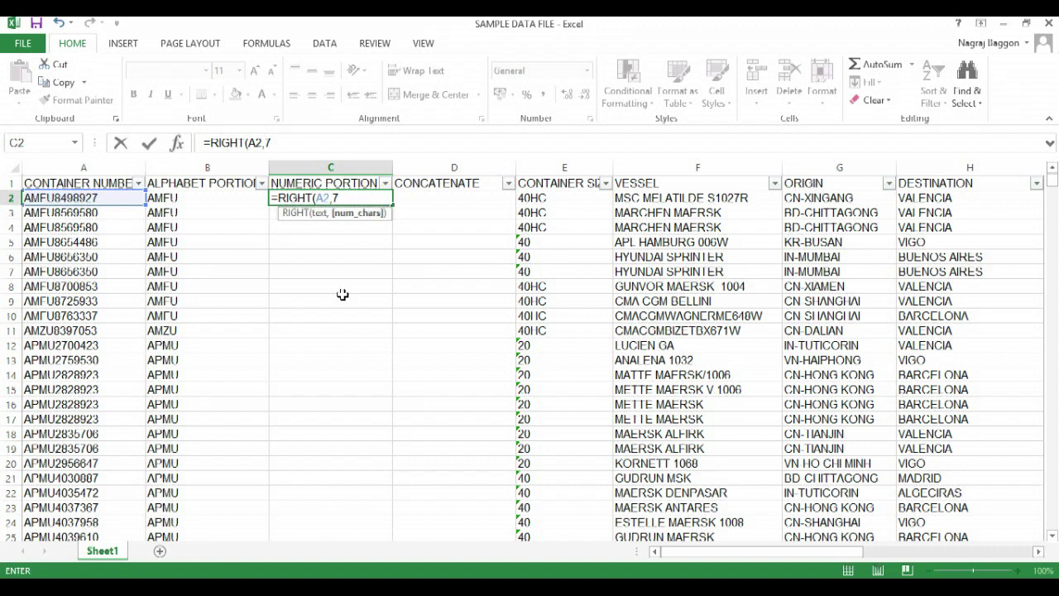
pyautogui.press('Return')
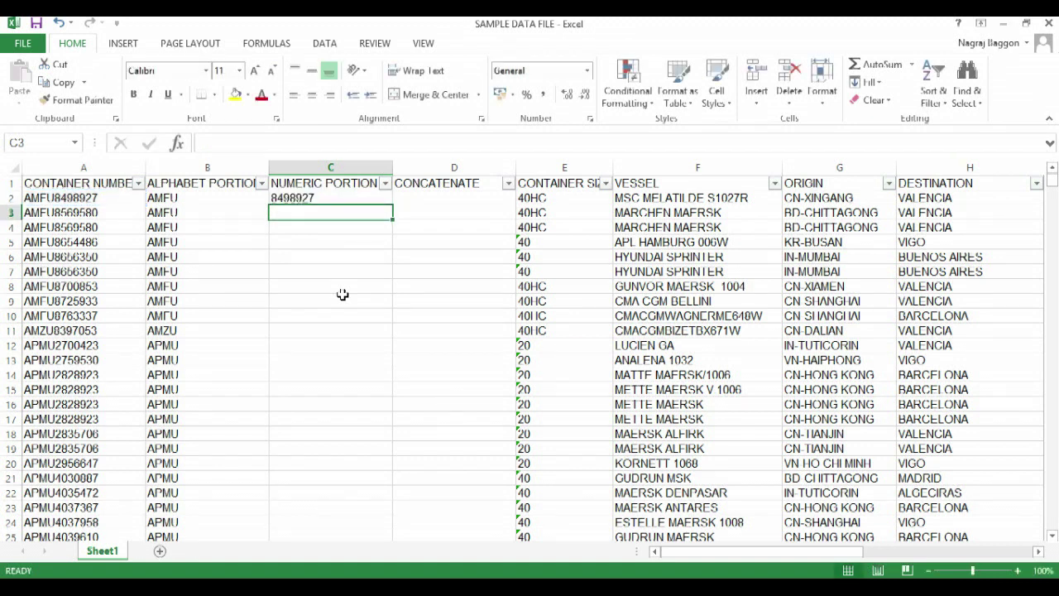
pyautogui.press('Up')
pyautogui.doubleClick(392, 205)
pyautogui.click(306, 198)
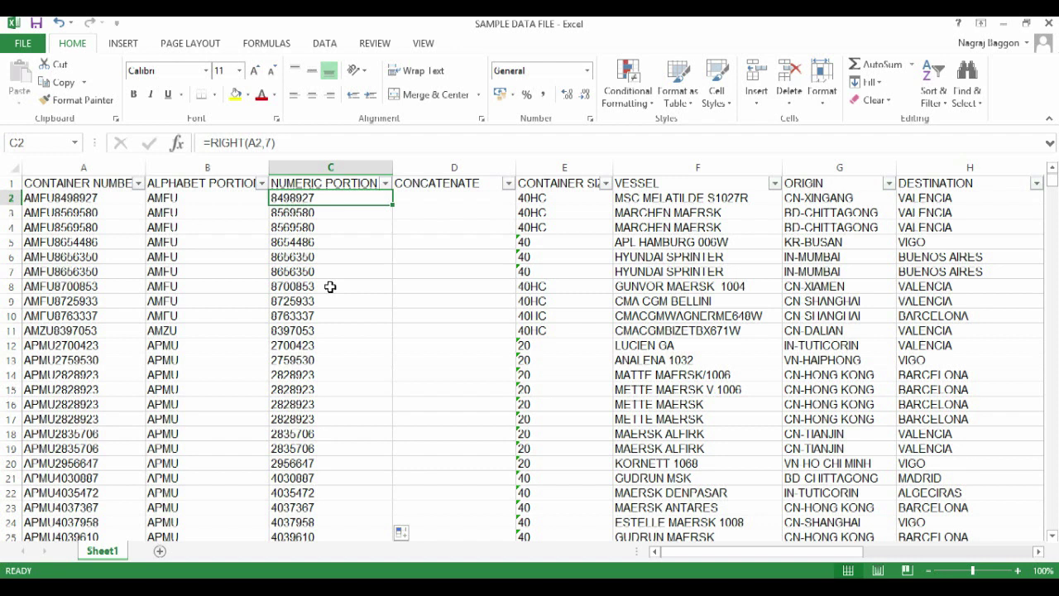
# - Enter =CONCATENATE(B2,C2) in D2 and fill it down column D
pyautogui.click(433, 197)
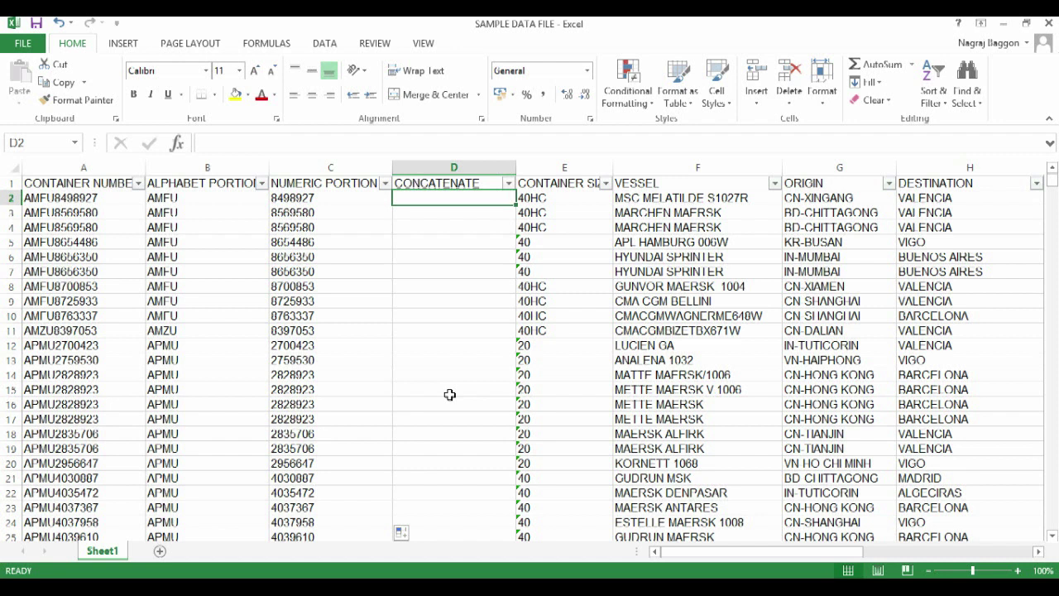
pyautogui.write('=CONC')
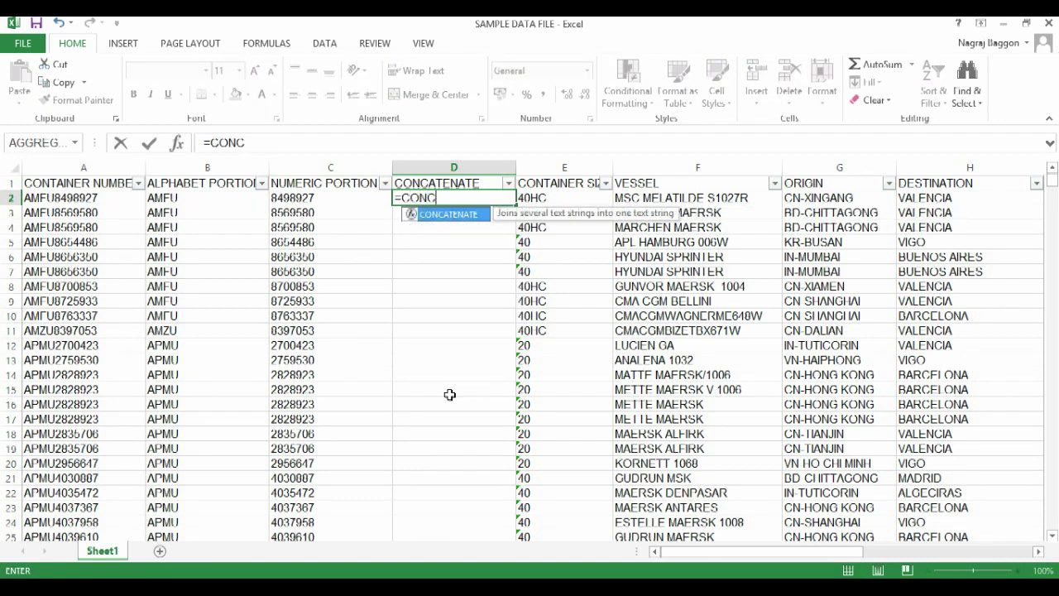
pyautogui.press('Tab')
pyautogui.press('Left')
pyautogui.press('Left')
pyautogui.press('Left')
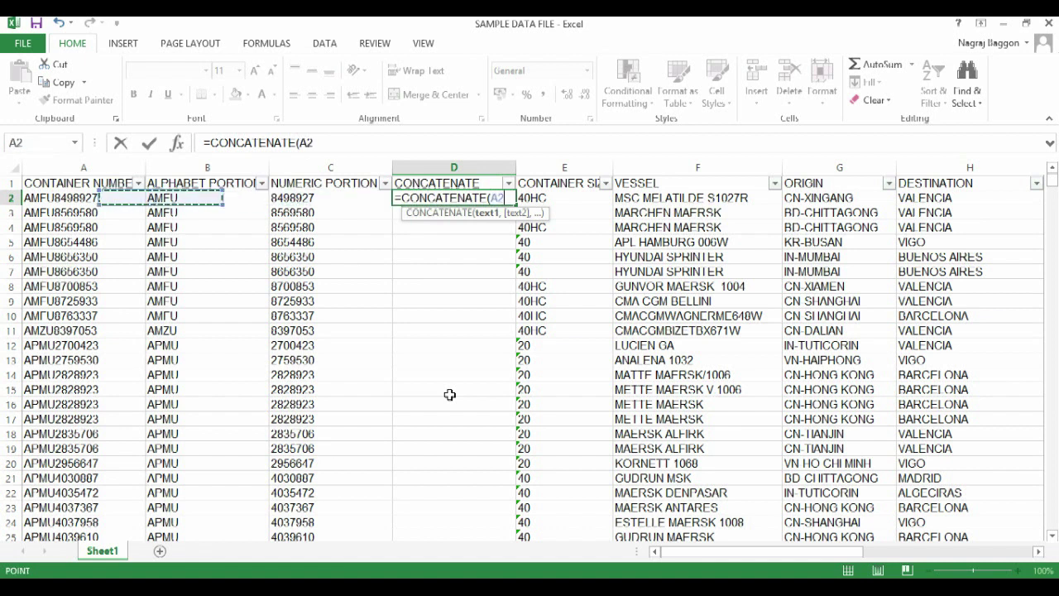
pyautogui.press('Right')
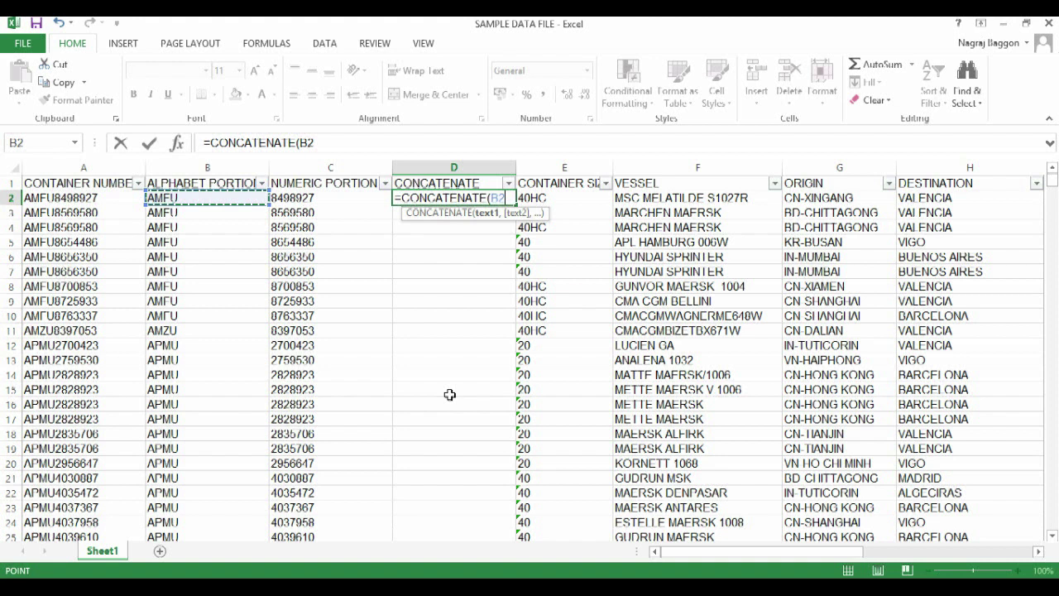
pyautogui.write(',')
pyautogui.press('Left')
pyautogui.press('Return')
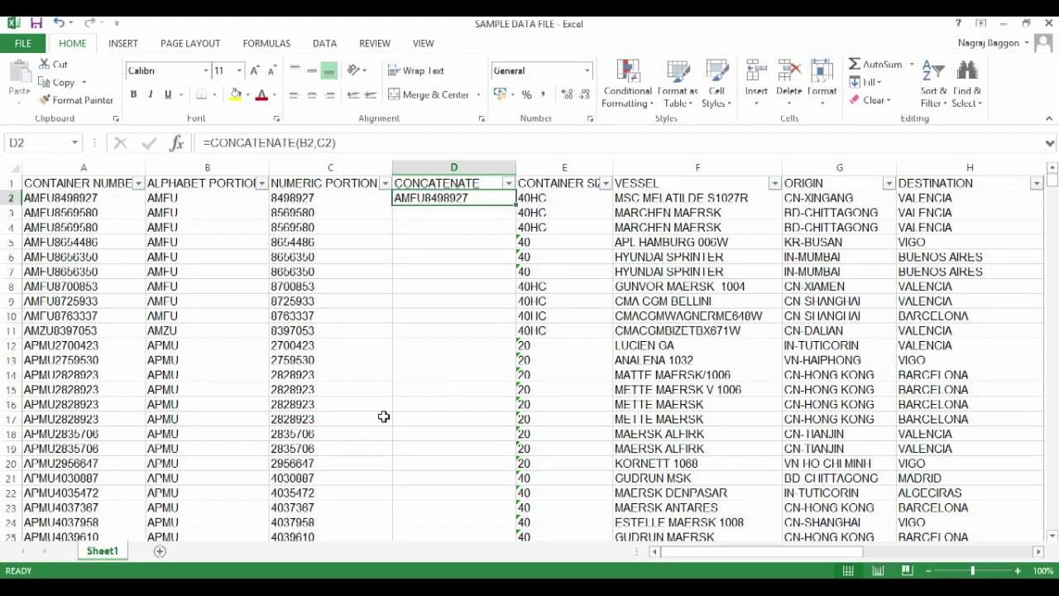
pyautogui.doubleClick(516, 207)
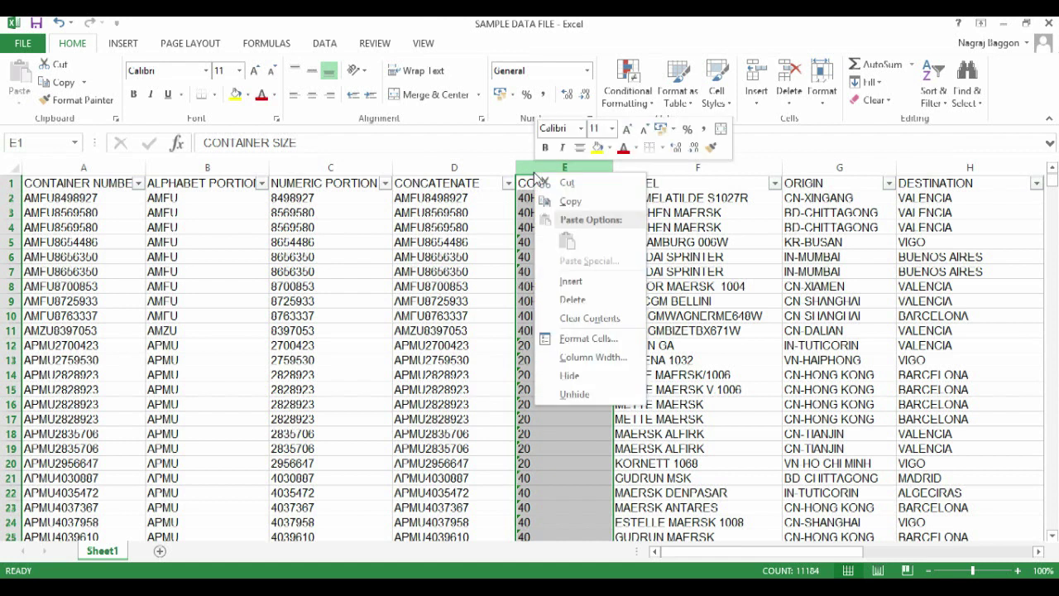
# - Insert column E before CONTAINER SIZE and head it CONCATENATE (-)
pyautogui.click(571, 282)
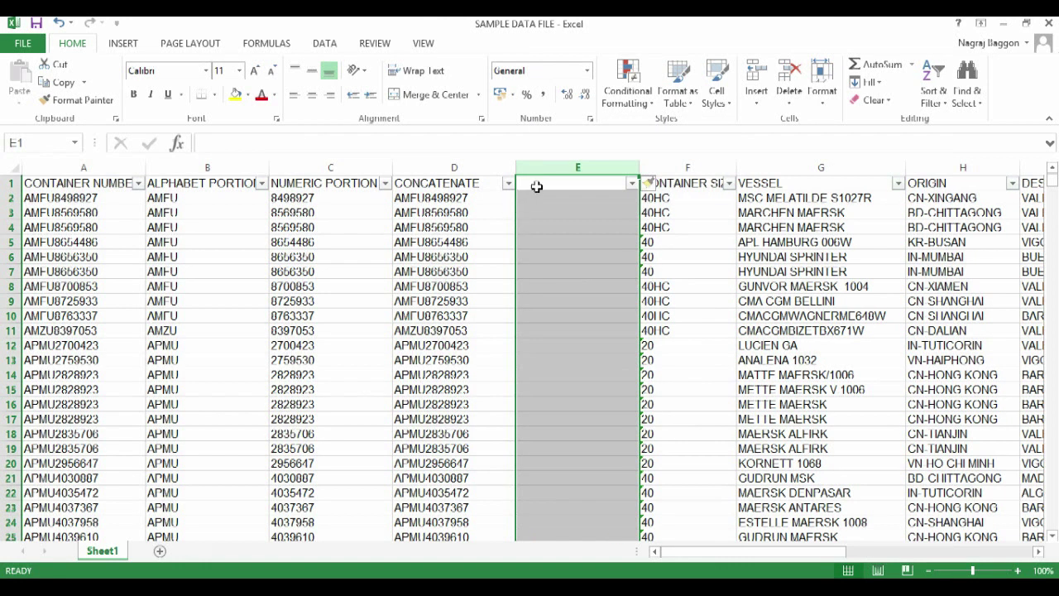
pyautogui.click(538, 186)
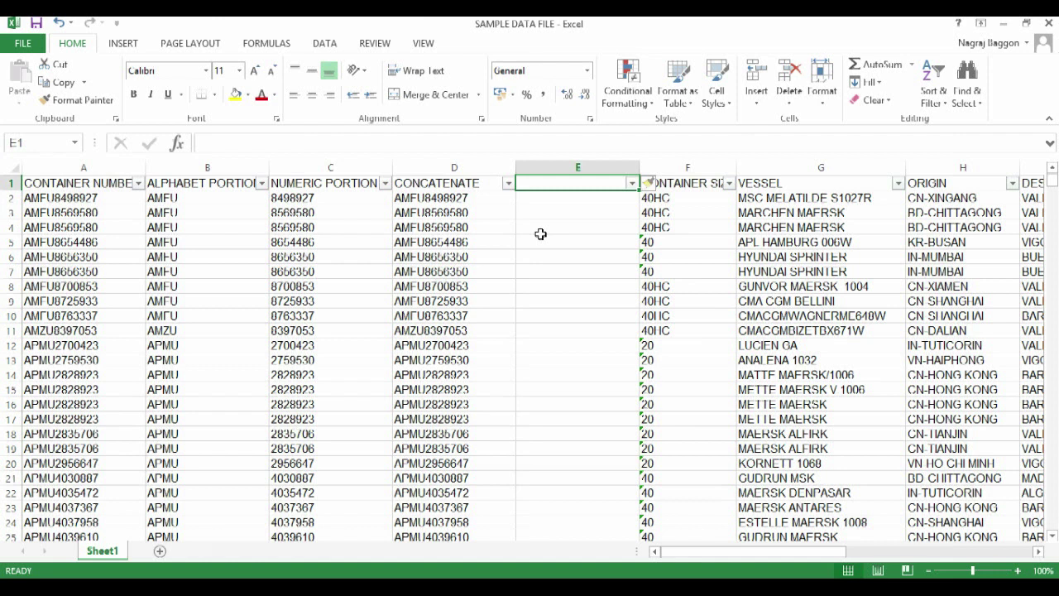
pyautogui.write('CONCATENATE')
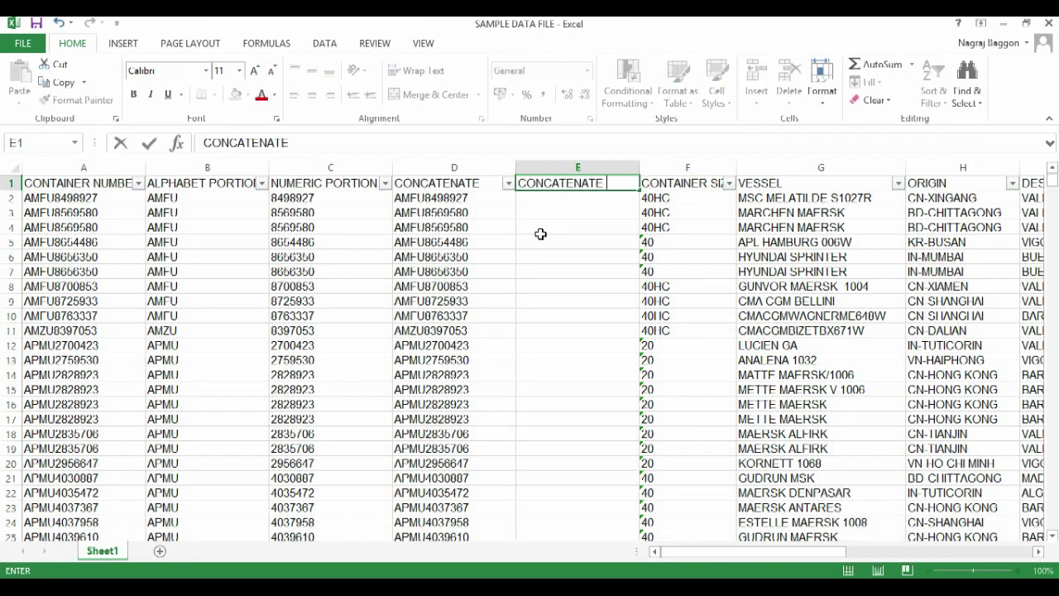
pyautogui.write(' (-)')
pyautogui.press('Return')
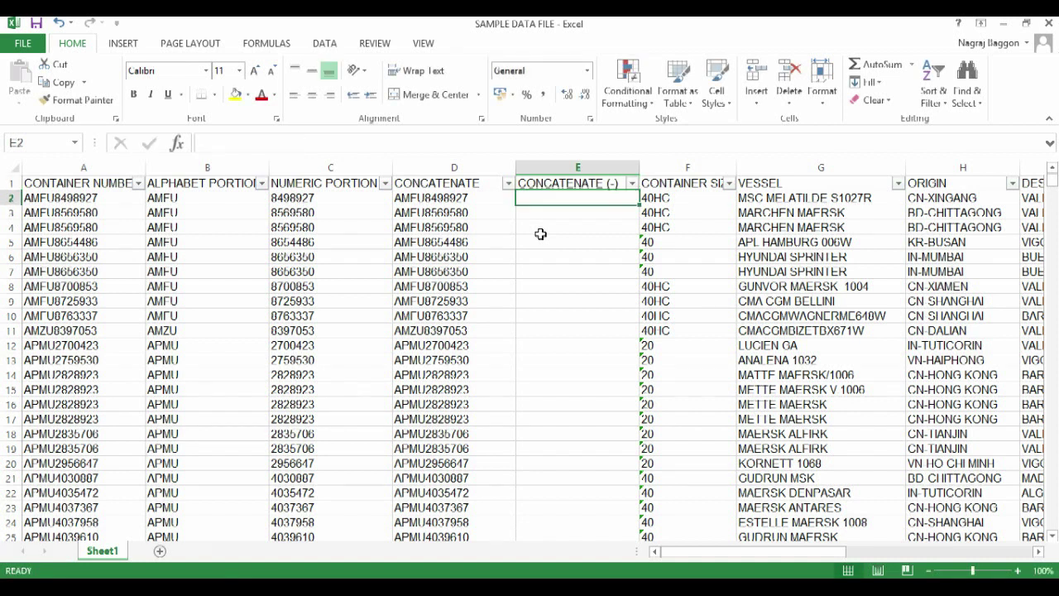
# - Enter =CONCATENATE(B2,"-",C2) in E2 and fill it down column E
pyautogui.write('=CON')
pyautogui.press('Tab')
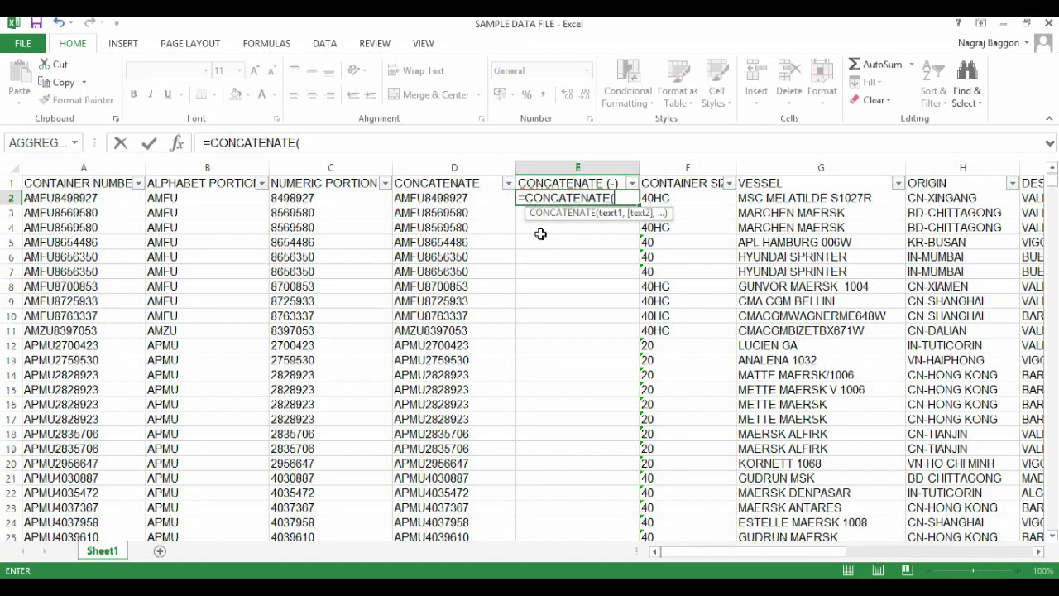
pyautogui.press('Left')
pyautogui.press('Left')
pyautogui.press('Left')
pyautogui.press('Left')
pyautogui.press('Right')
pyautogui.write(',"-')
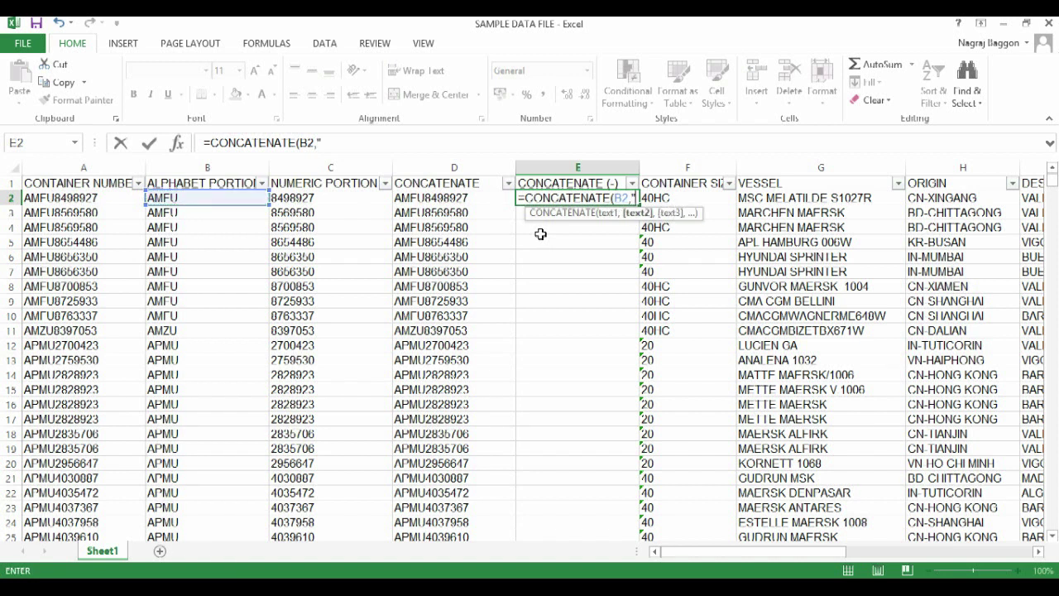
pyautogui.write('"')
pyautogui.write(',')
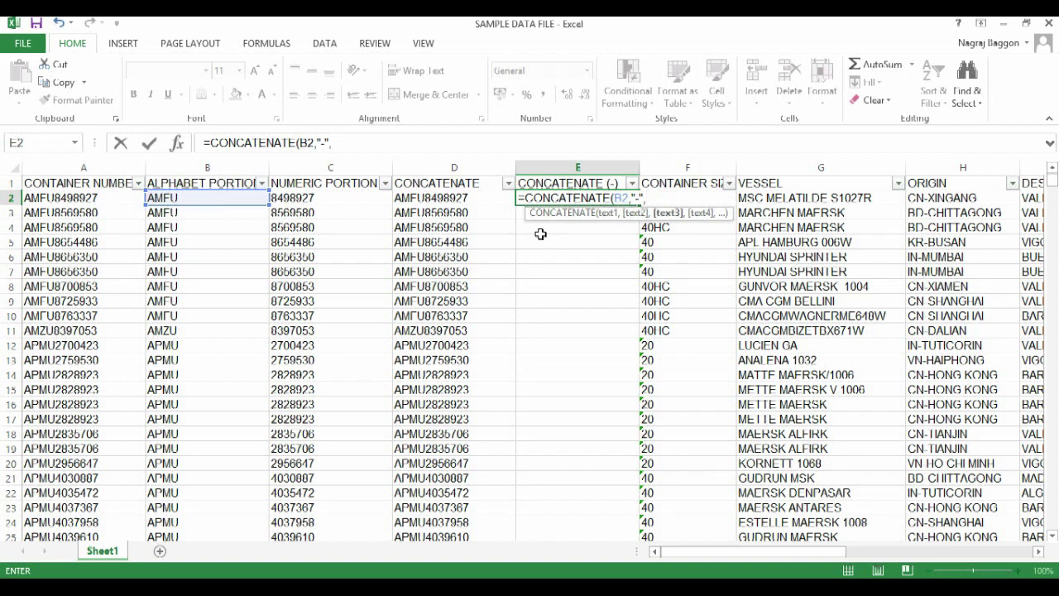
pyautogui.press('Left')
pyautogui.press('Left')
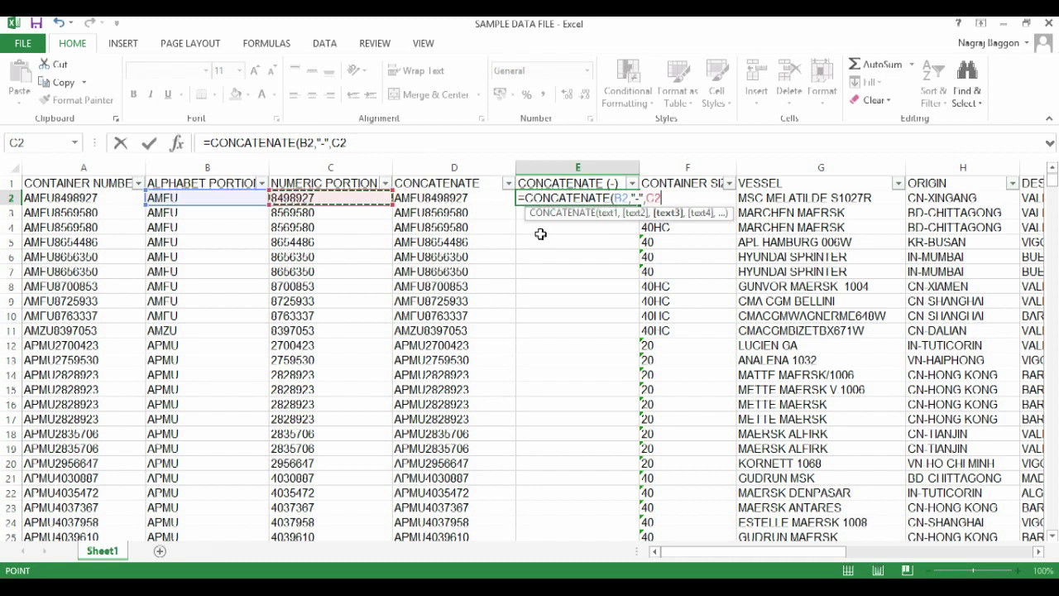
pyautogui.hotkey('ctrl', 'Return')
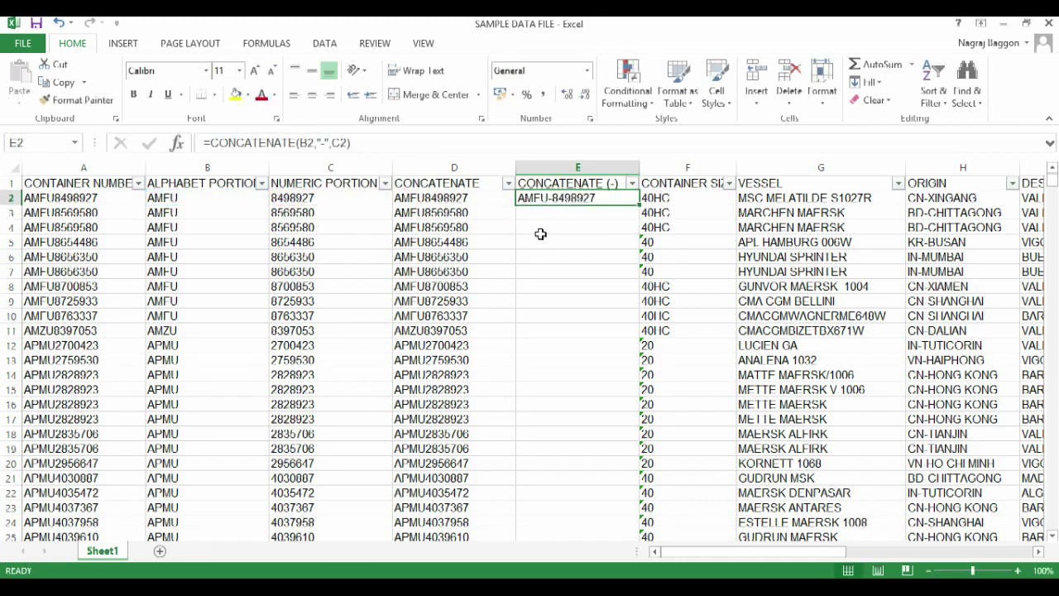
pyautogui.doubleClick(638, 205)
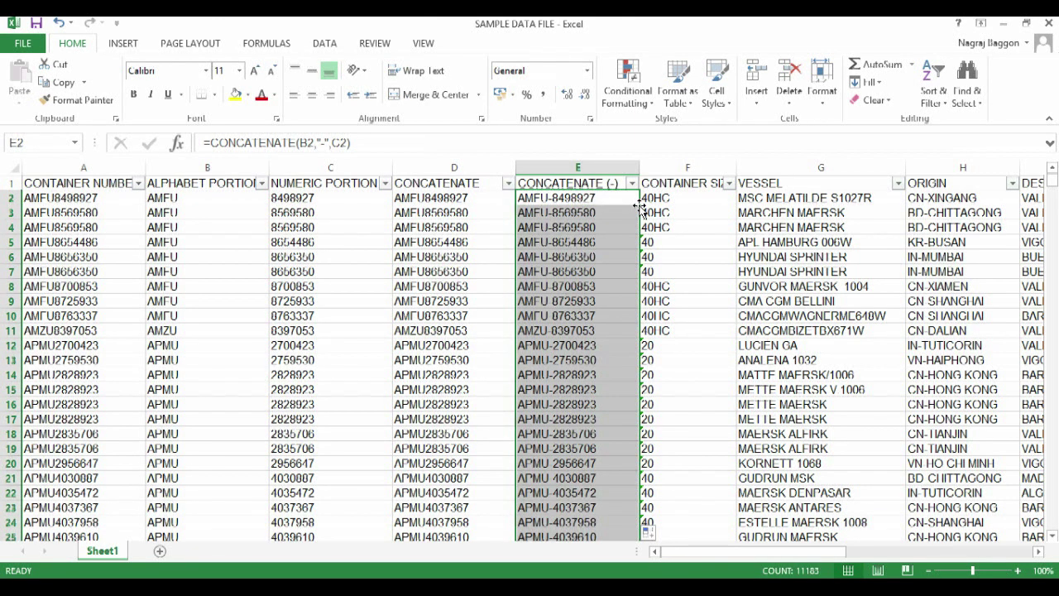
# - Insert column F before CONTAINER SIZE and head it CONCATENATE (* /)
pyautogui.rightClick(657, 169)
pyautogui.click(692, 260)
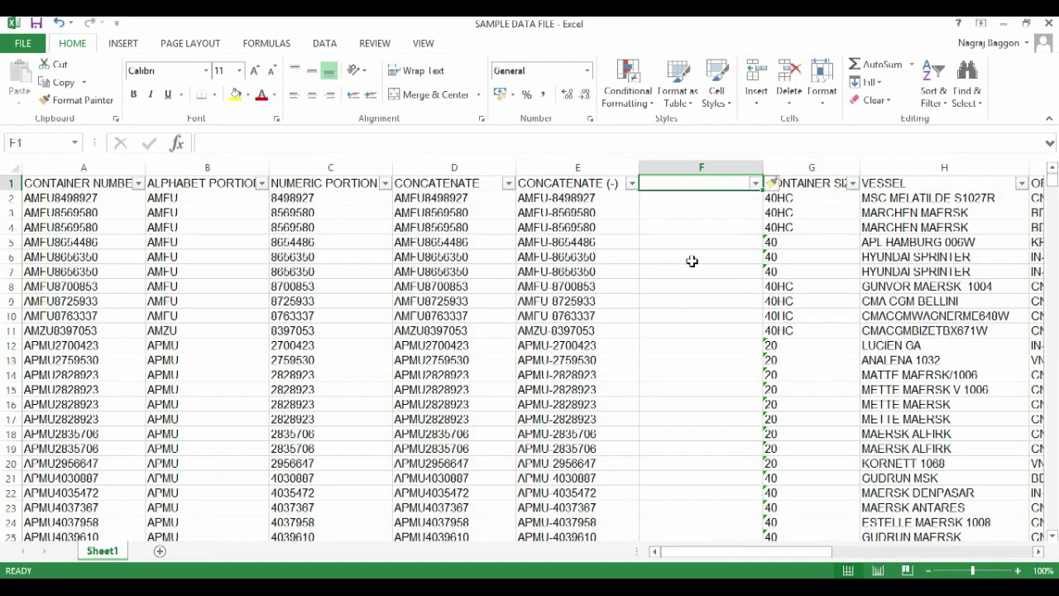
pyautogui.write('CONCATE')
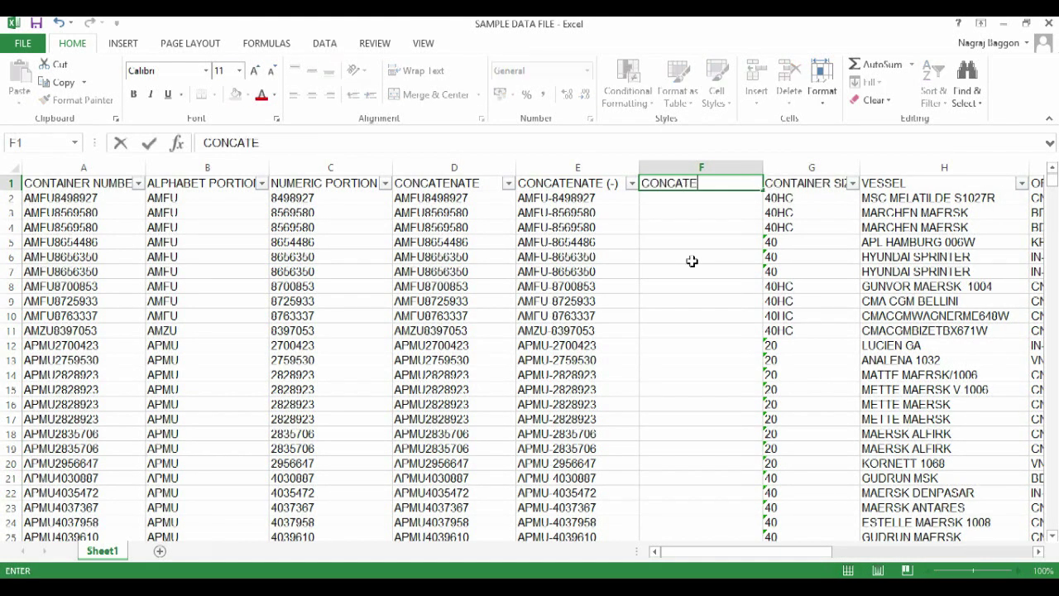
pyautogui.write('NATE (8')
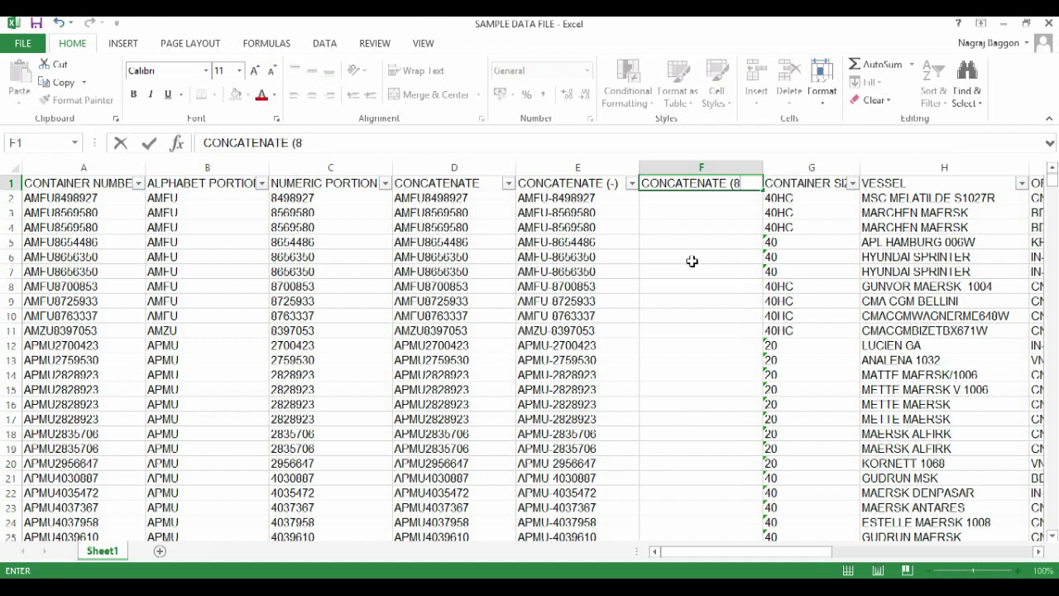
pyautogui.press('BackSpace')
pyautogui.write('* /)')
pyautogui.press('Return')
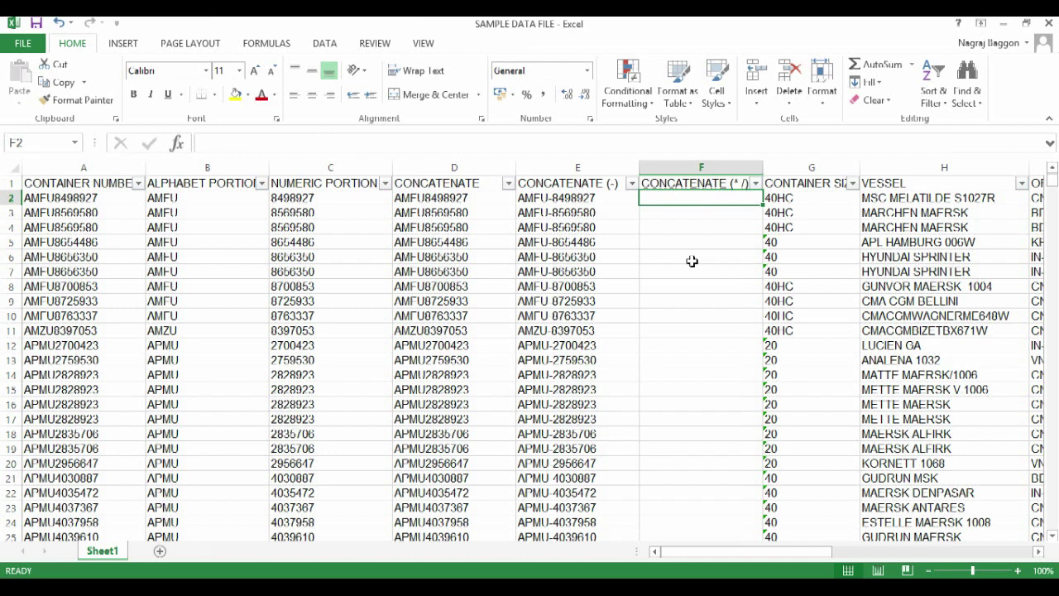
# - Enter =CONCATENATE(B2,"-",C2,"/") in F2 to produce AMFU-8498927/
pyautogui.write('=CONC')
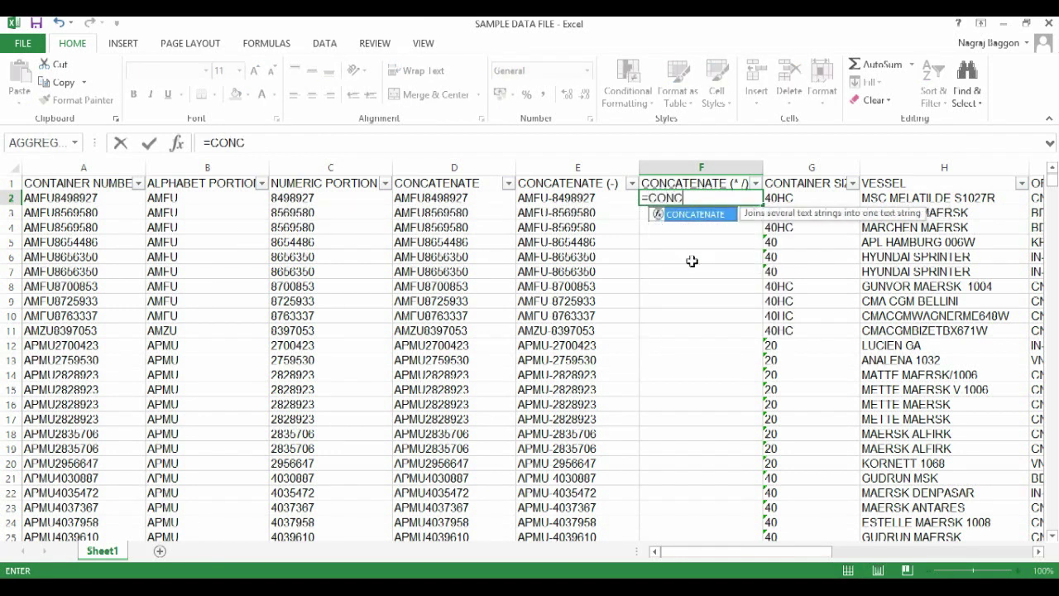
pyautogui.press('Tab')
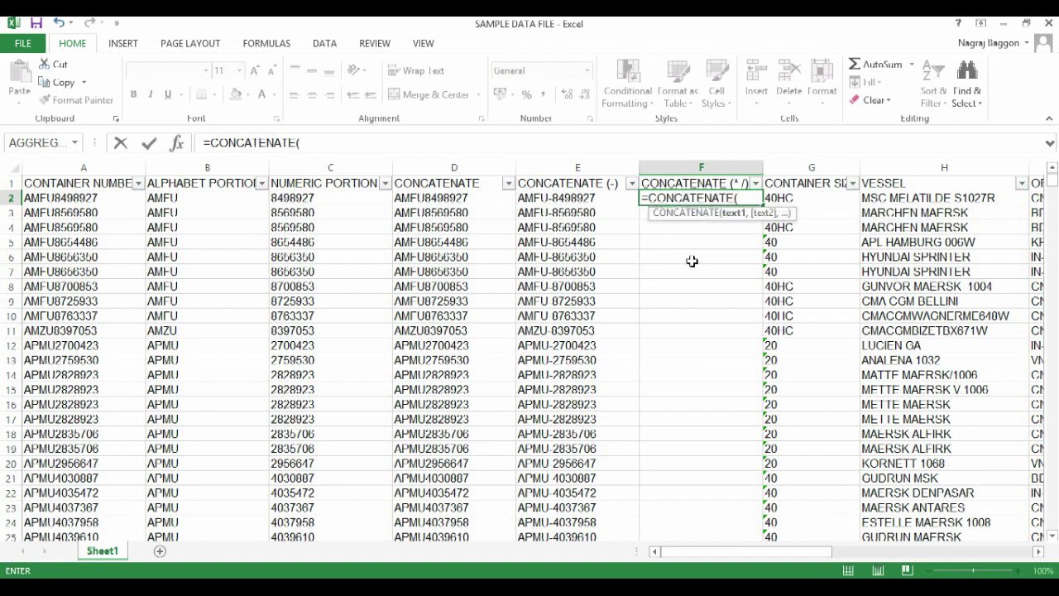
pyautogui.press('Left')
pyautogui.press('Left')
pyautogui.press('Left')
pyautogui.press('Left')
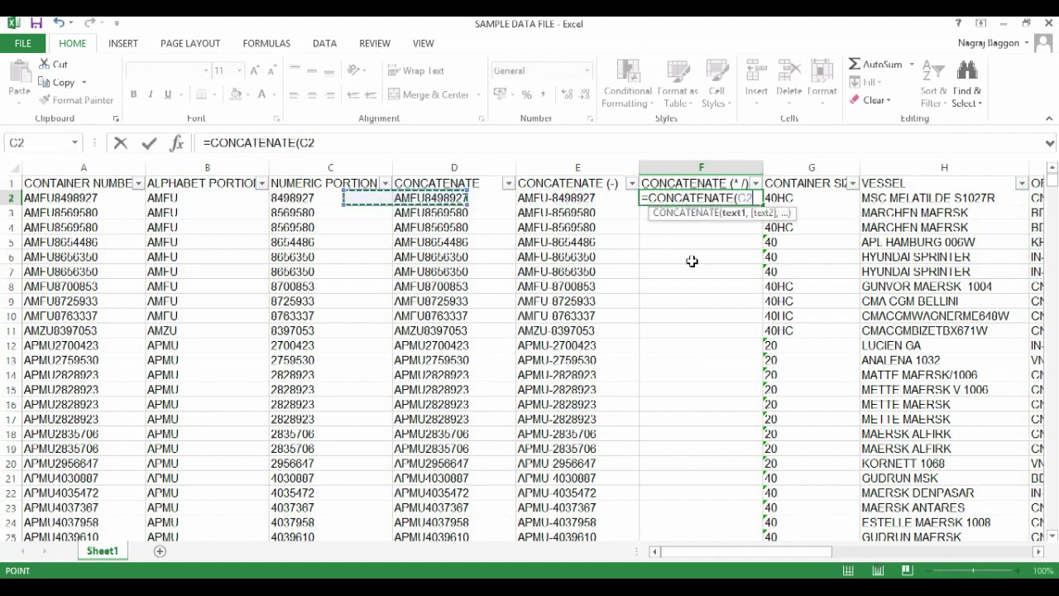
pyautogui.write(',"-')
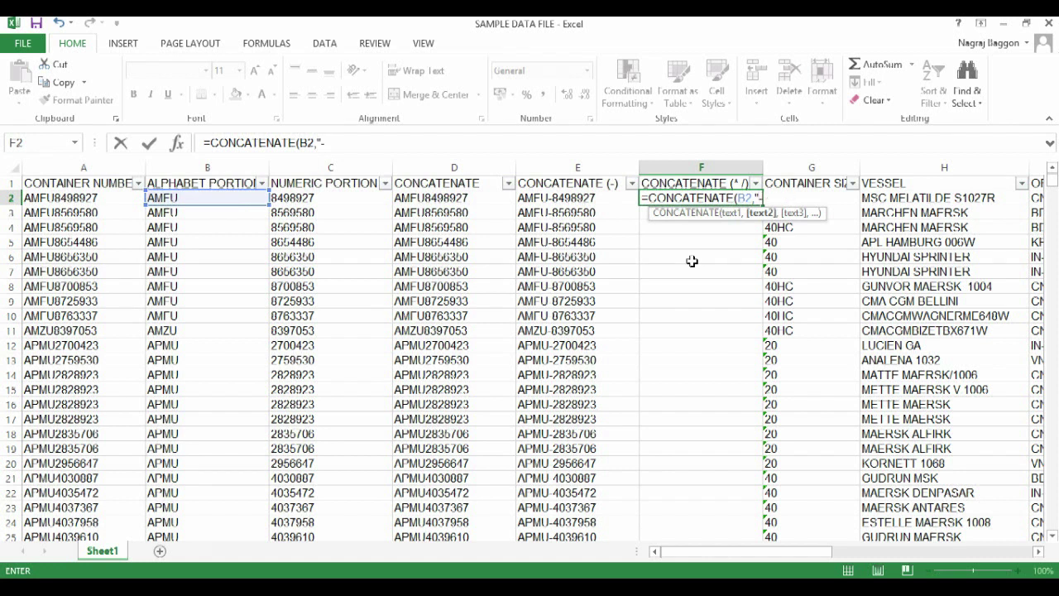
pyautogui.write('",')
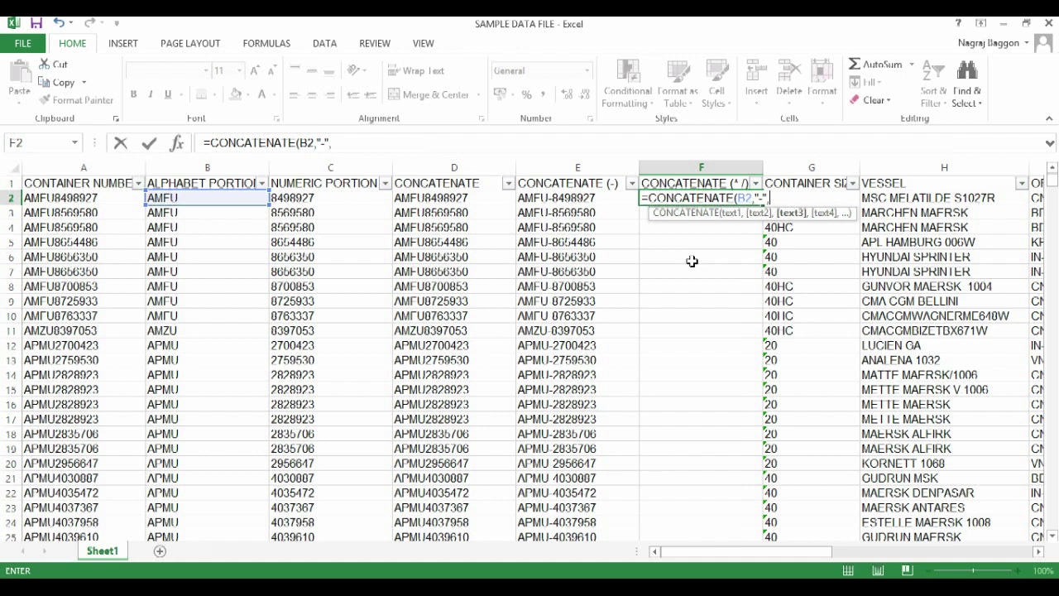
pyautogui.press('Left')
pyautogui.press('Left')
pyautogui.press('Left')
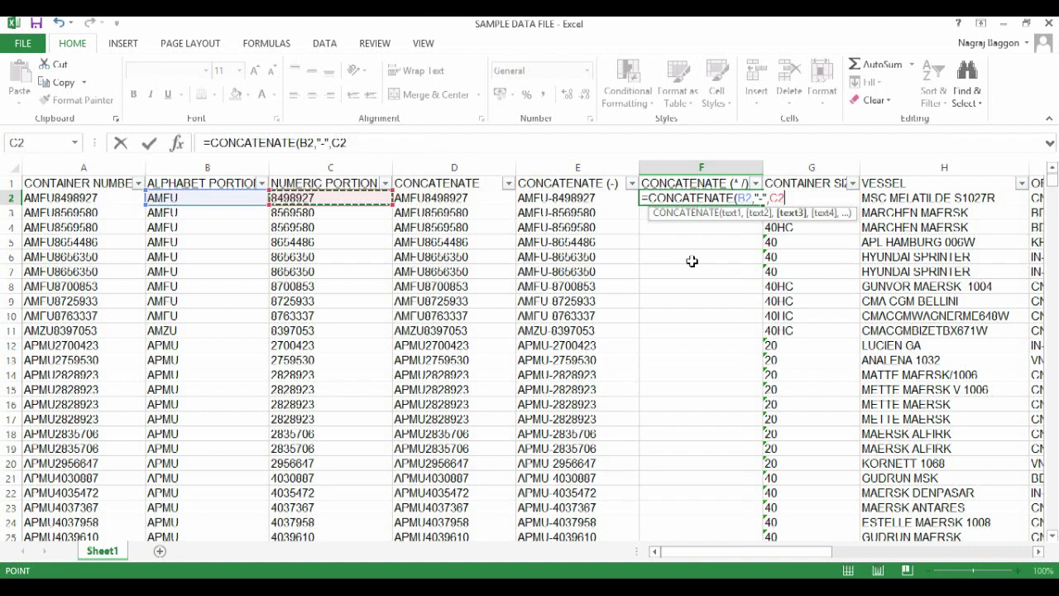
pyautogui.write(',"')
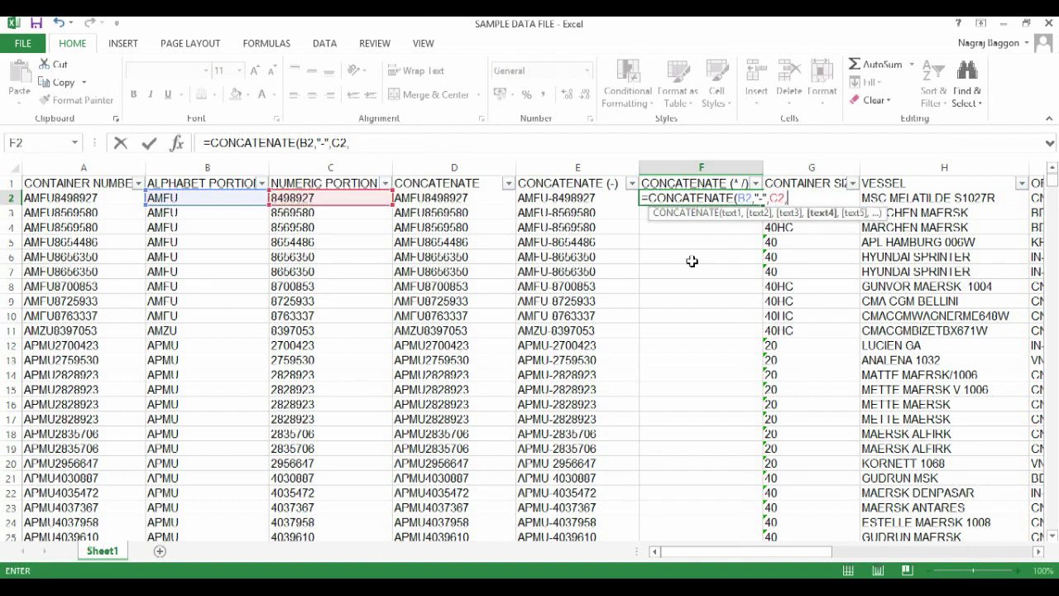
pyautogui.write('/"')
pyautogui.press('Return')
pyautogui.press('Up')
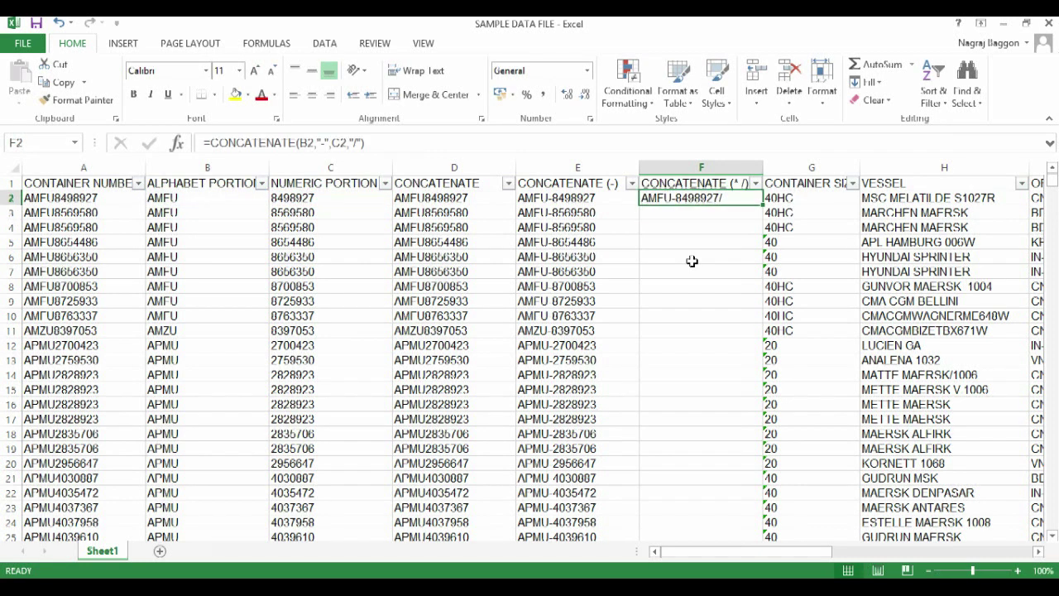
# - Fill the F2 slash formula down column F, then review the LEFT and RIGHT formulas in B2 and C2
pyautogui.doubleClick(762, 205)
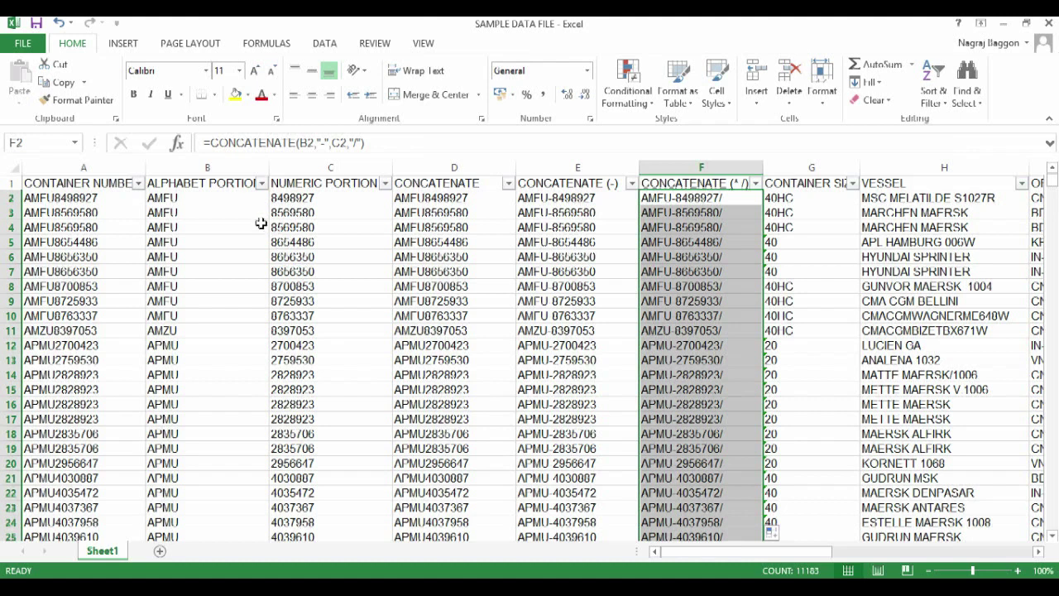
pyautogui.click(233, 196)
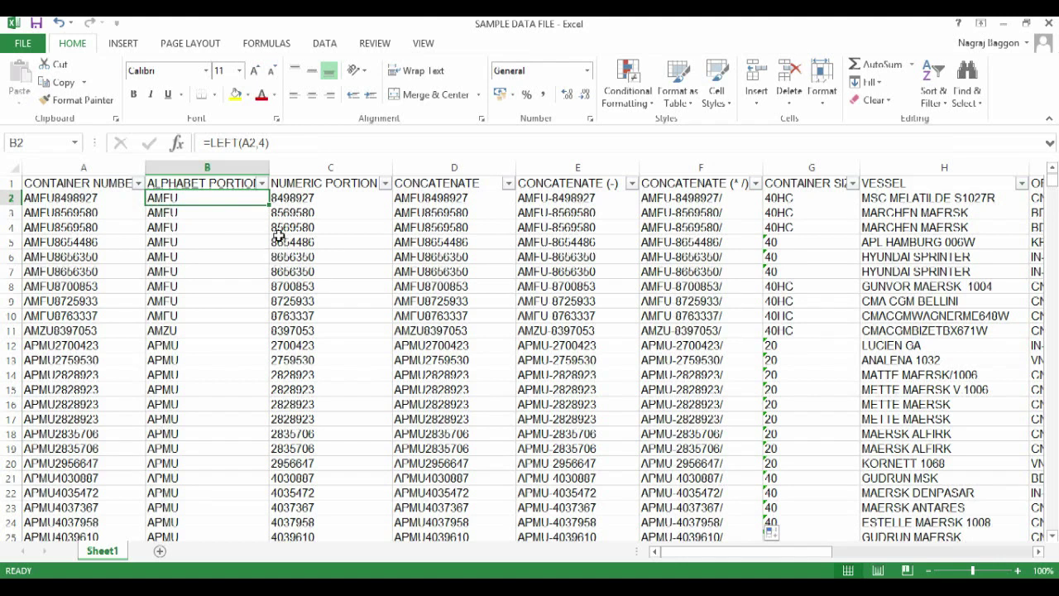
pyautogui.click(284, 199)
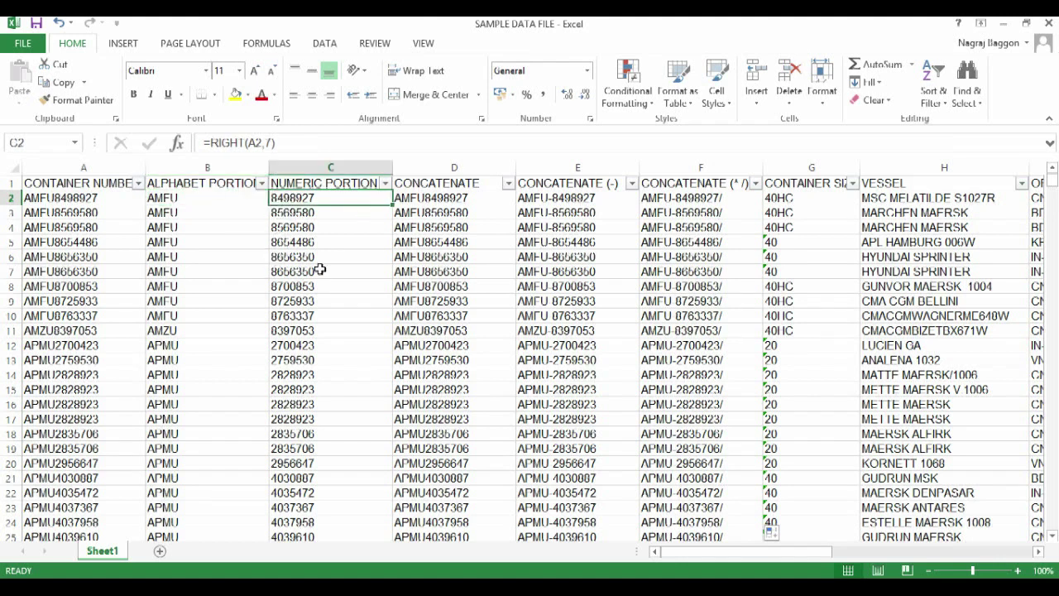